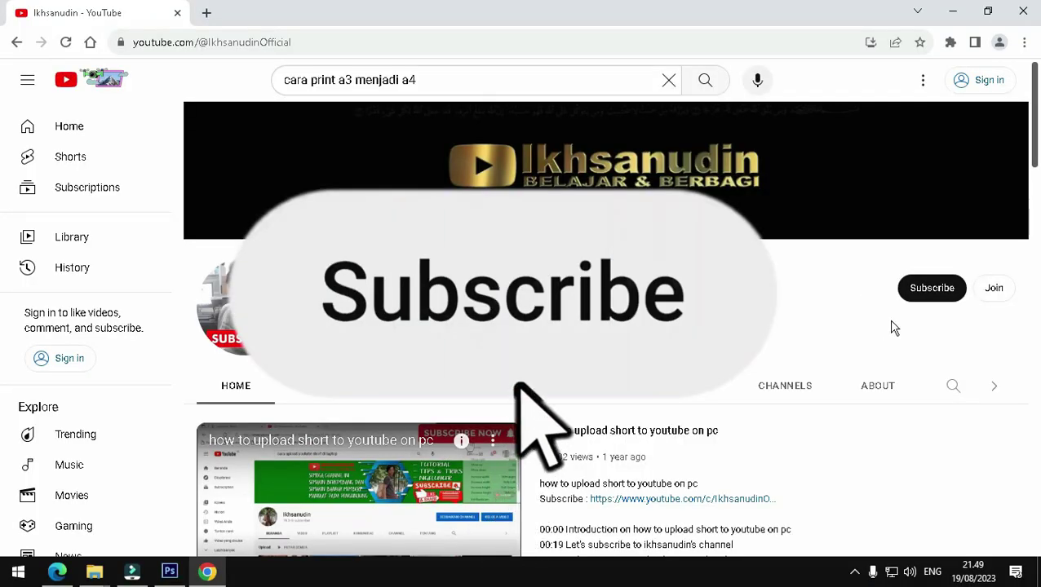
# Step: Minimize the browser and open Doc1.docx from the Documents folder in File Explorer
pyautogui.click(951, 16)
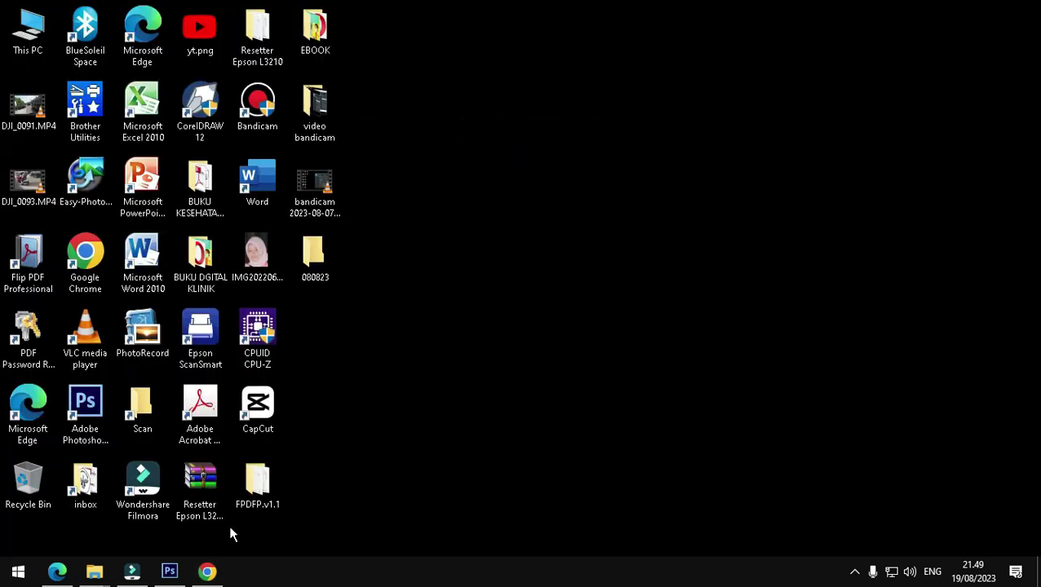
pyautogui.click(170, 570)
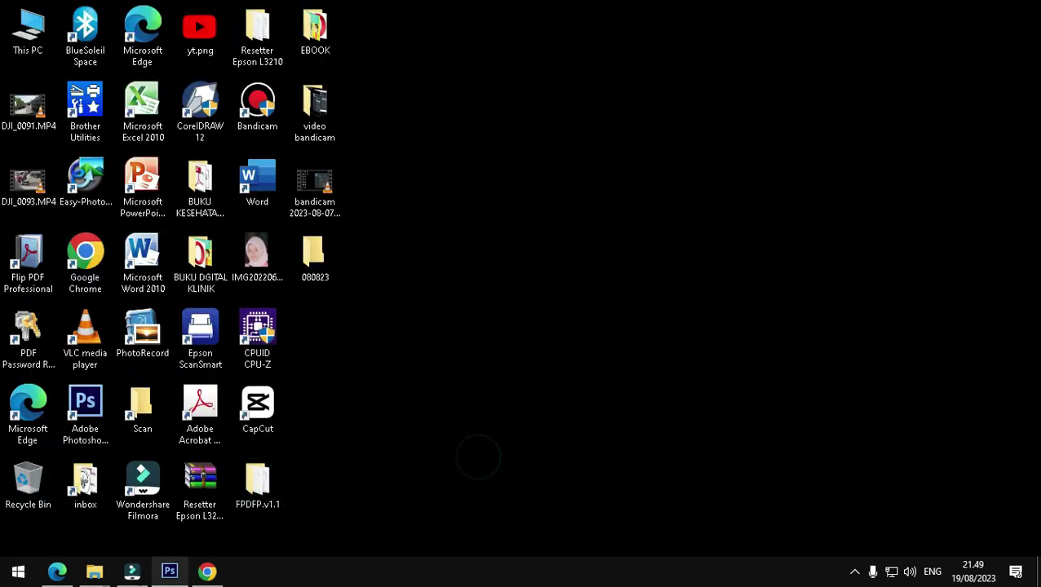
pyautogui.click(98, 571)
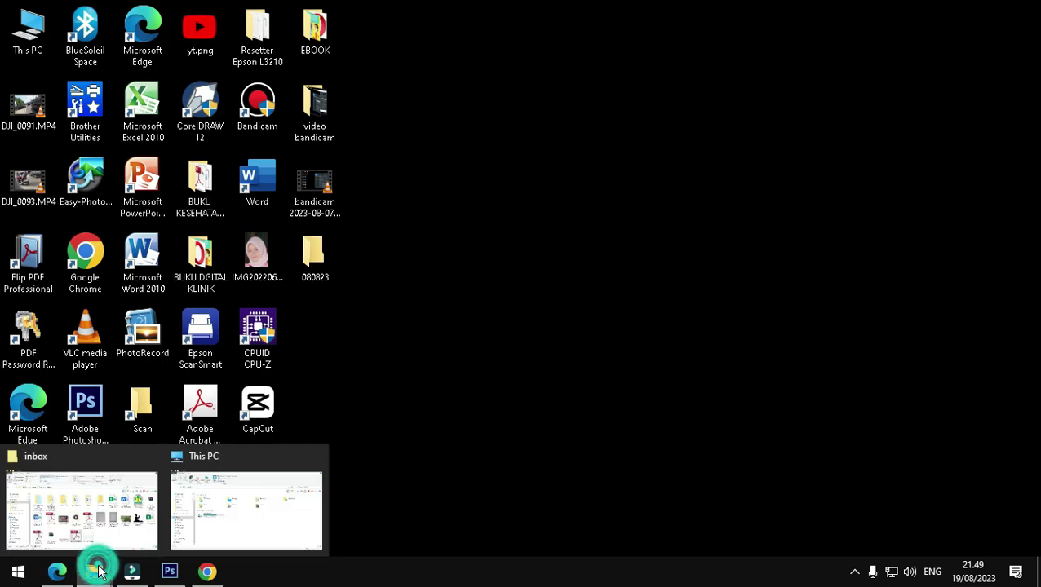
pyautogui.click(72, 461)
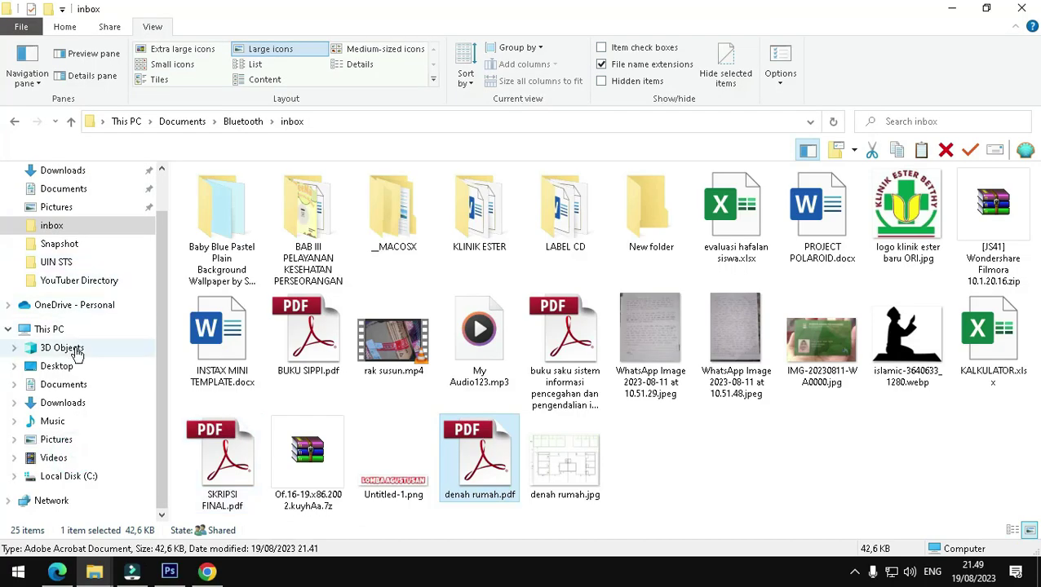
pyautogui.click(65, 384)
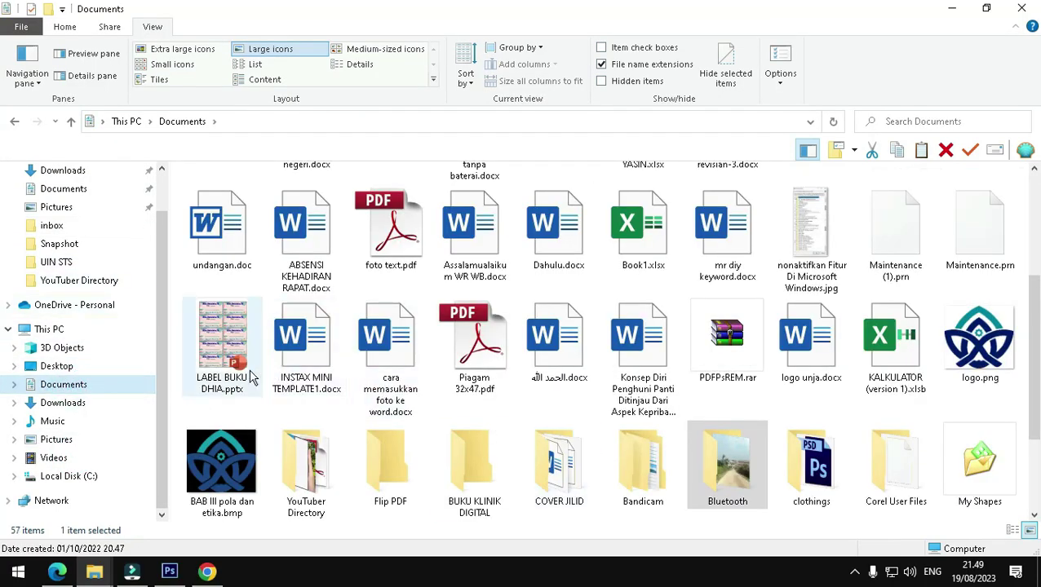
pyautogui.scroll(3, 261, 383)
pyautogui.click(233, 232)
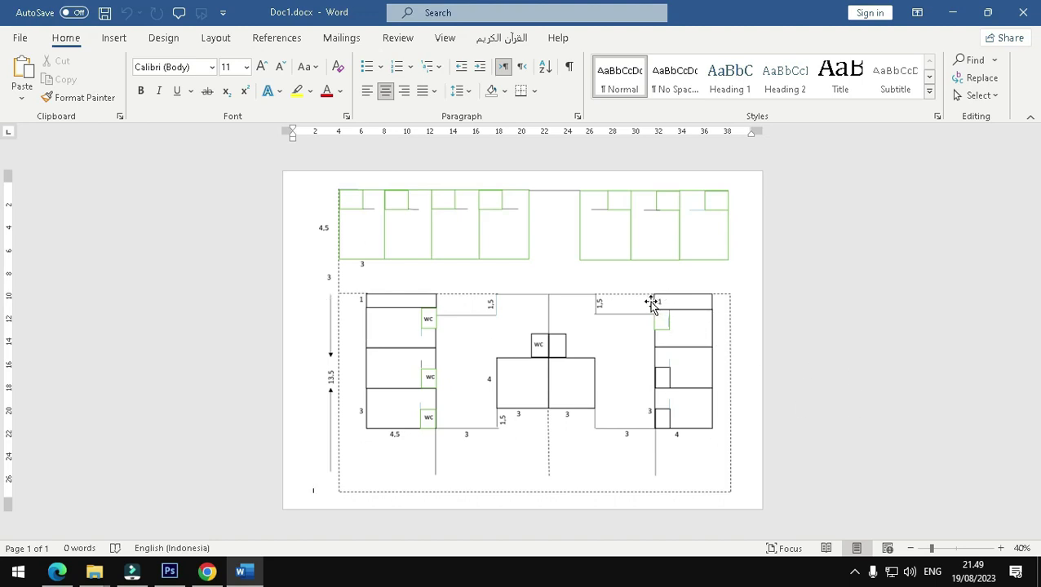
pyautogui.click(204, 41)
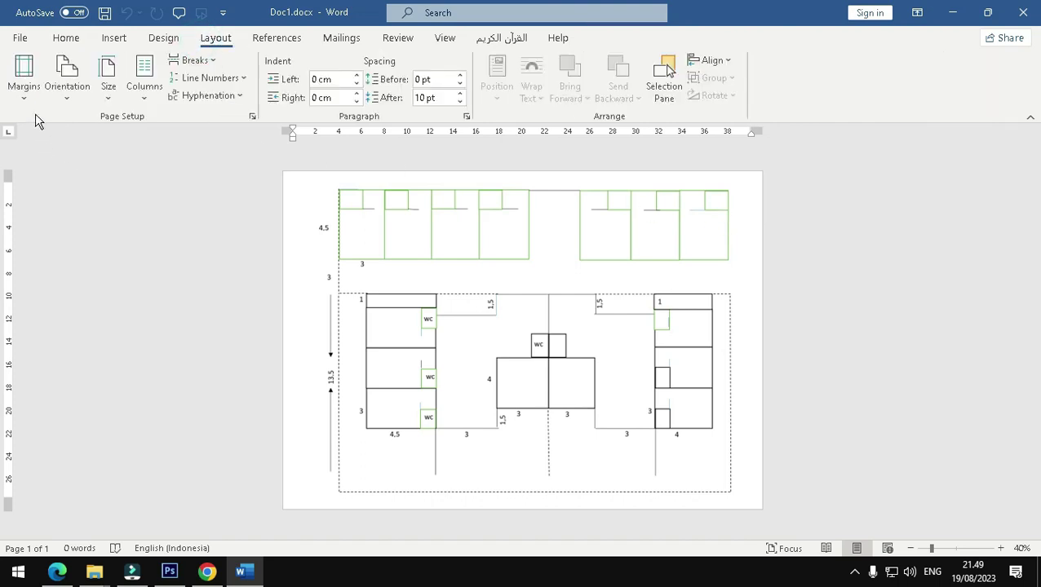
pyautogui.click(31, 97)
pyautogui.click(100, 436)
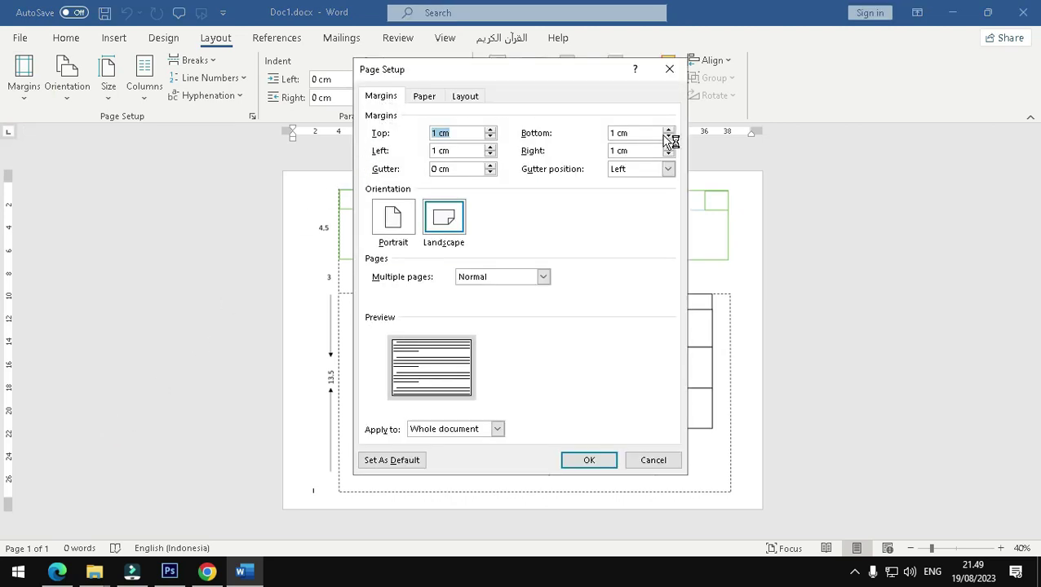
pyautogui.click(423, 97)
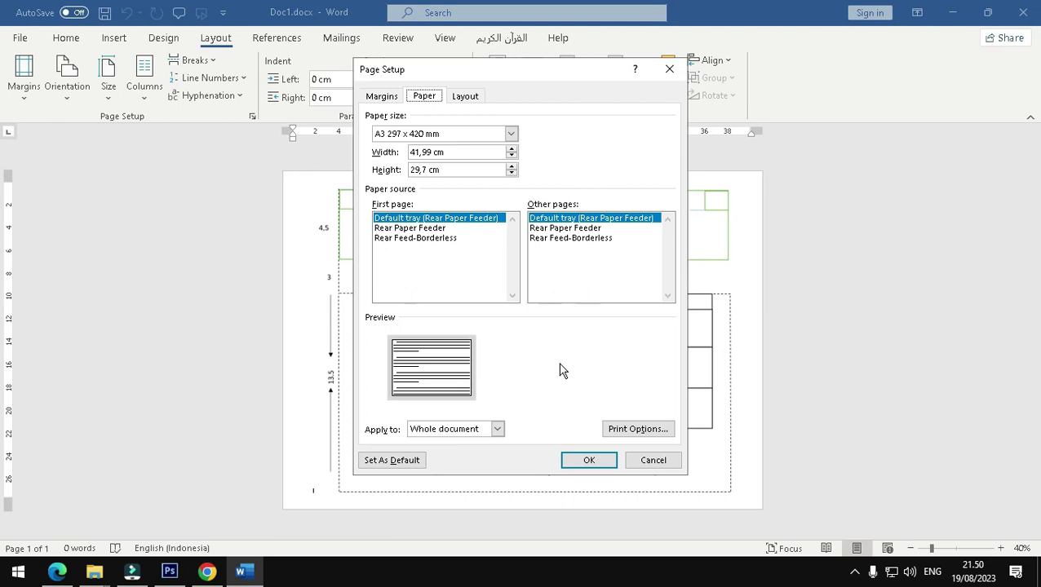
pyautogui.click(653, 460)
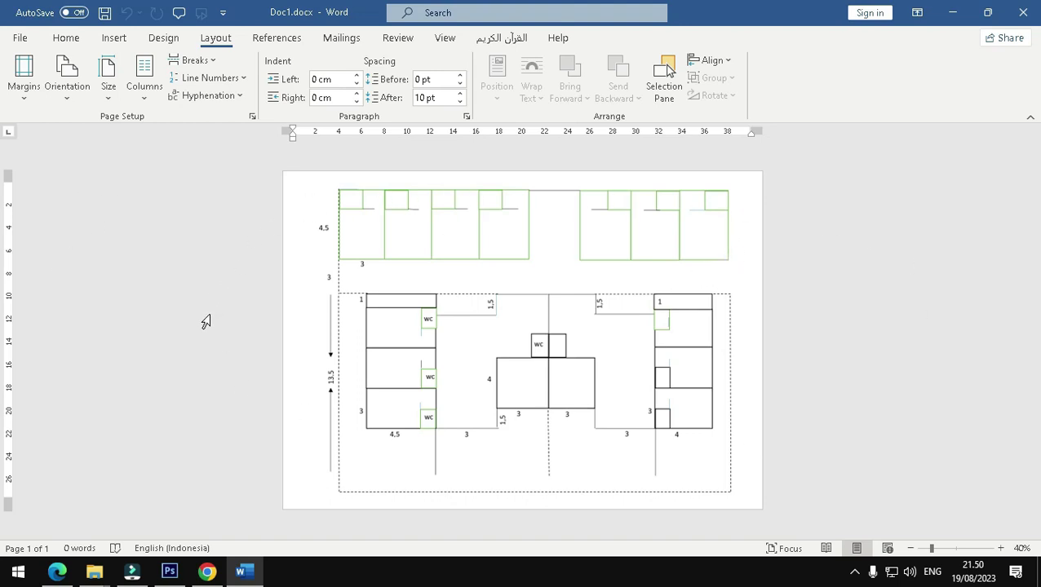
# Step: Open Word's Print settings and preview for the floor-plan document
pyautogui.click(21, 41)
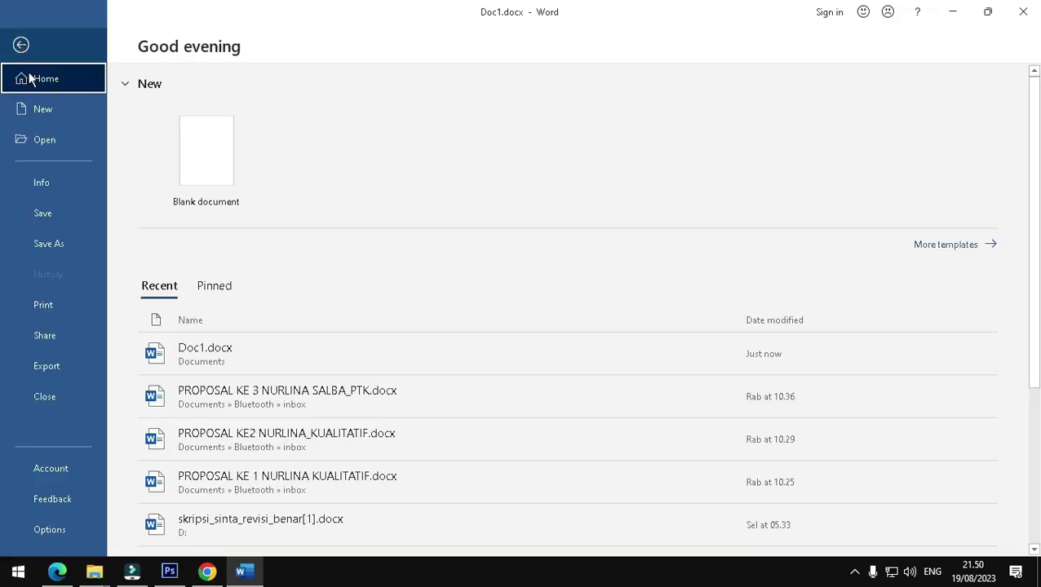
pyautogui.click(86, 306)
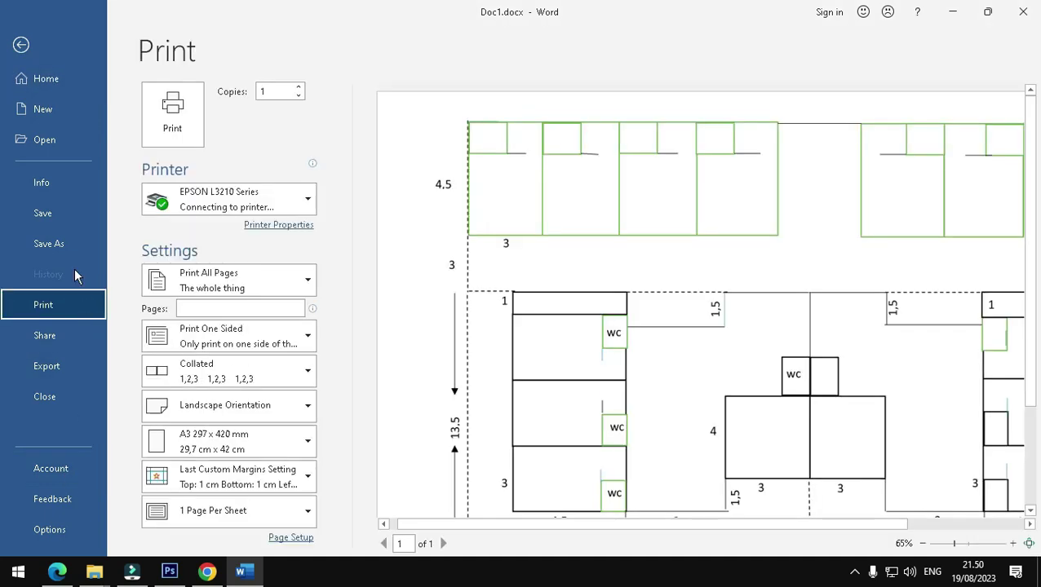
pyautogui.click(21, 43)
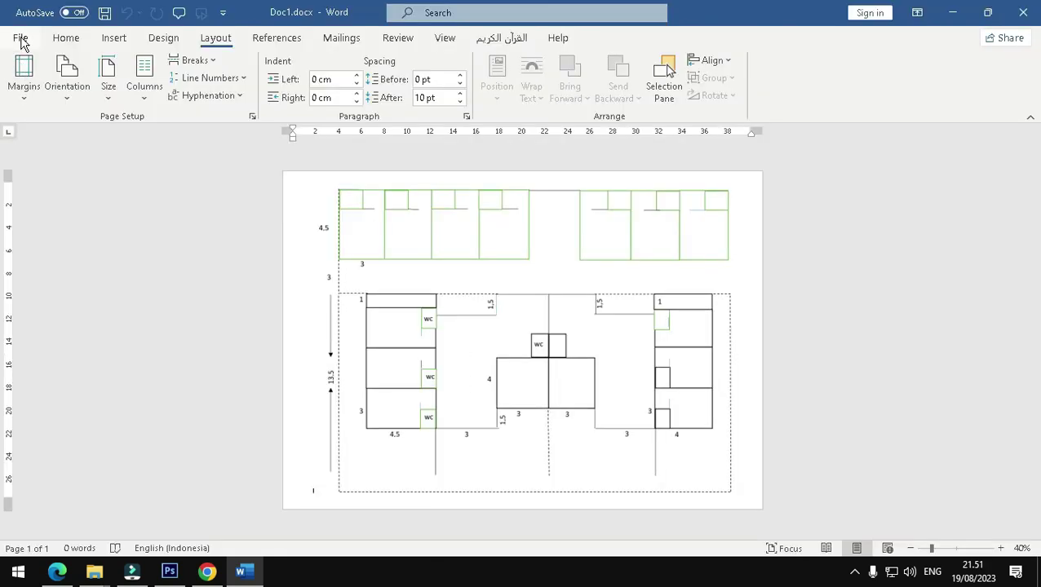
pyautogui.click(19, 38)
pyautogui.click(52, 306)
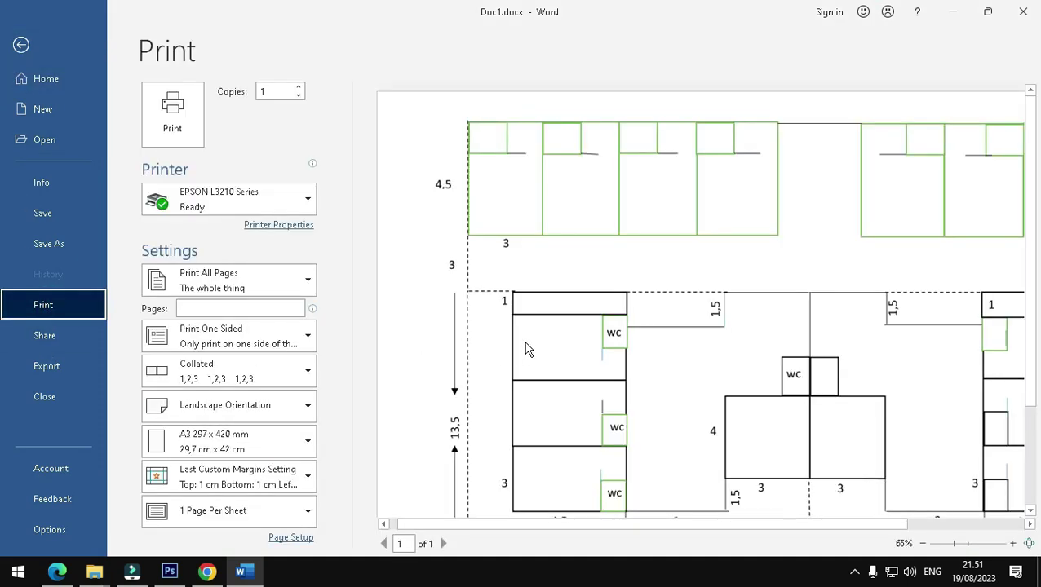
# Step: Zoom the preview out to the whole page and keep EPSON L3210 Series as the printer
pyautogui.click(944, 544)
pyautogui.click(245, 206)
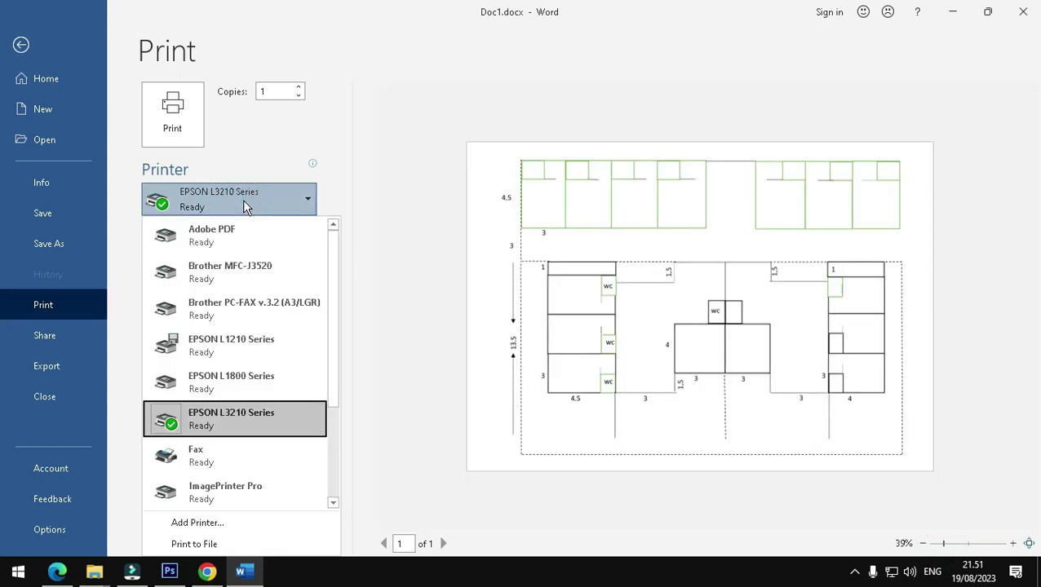
pyautogui.click(275, 414)
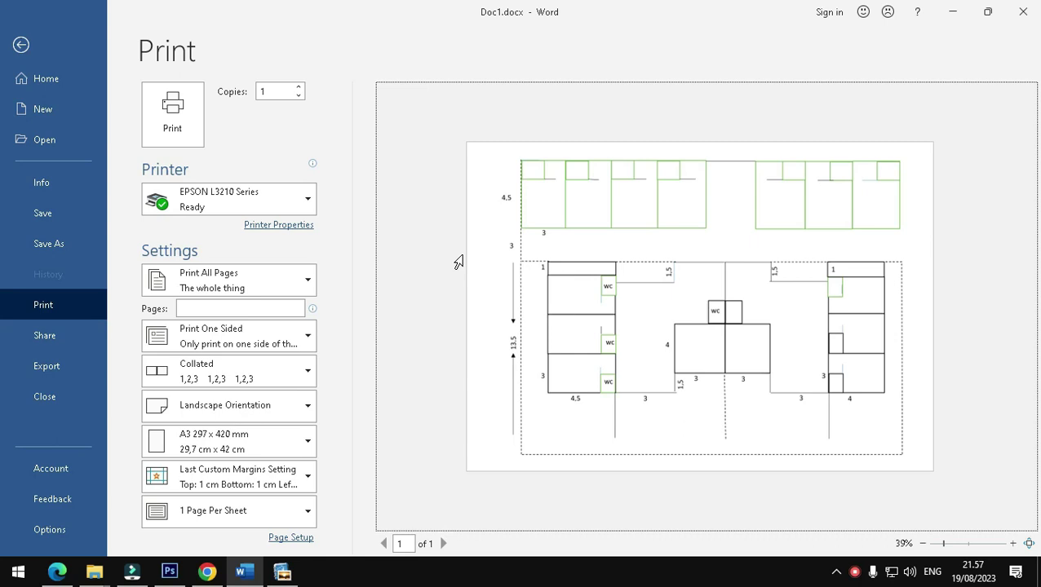
pyautogui.click(292, 231)
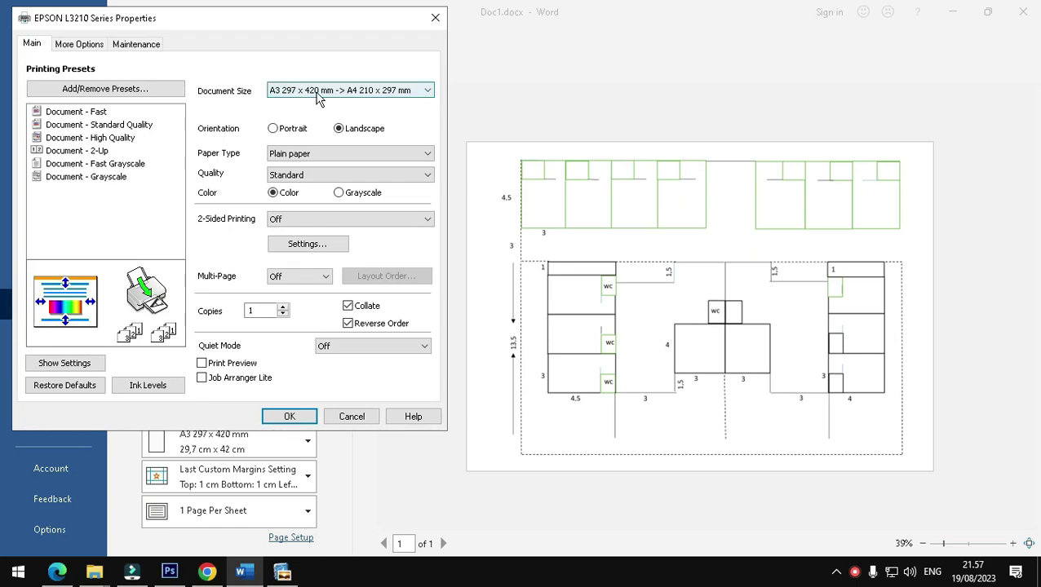
pyautogui.click(289, 416)
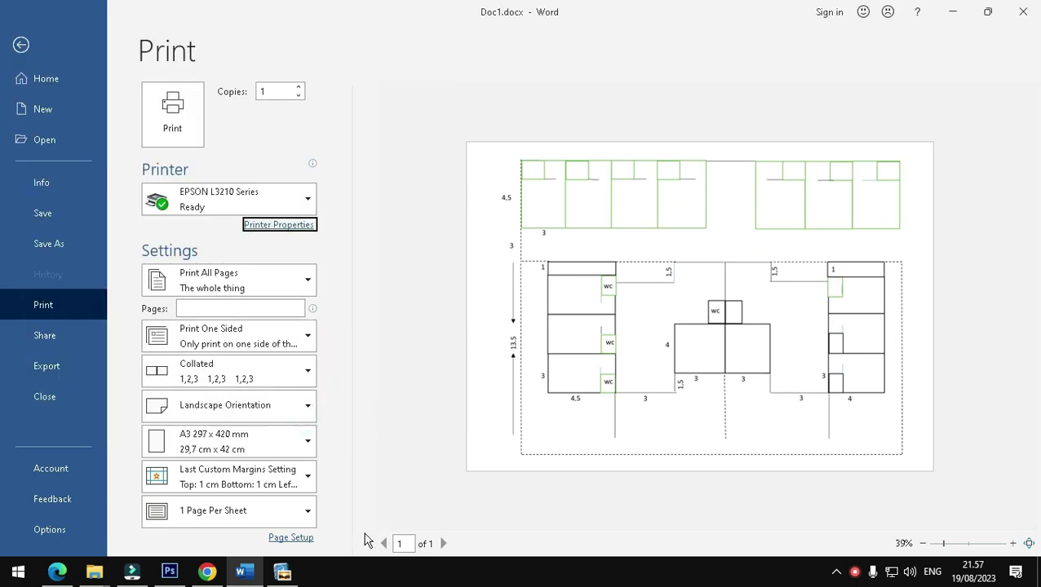
pyautogui.click(304, 538)
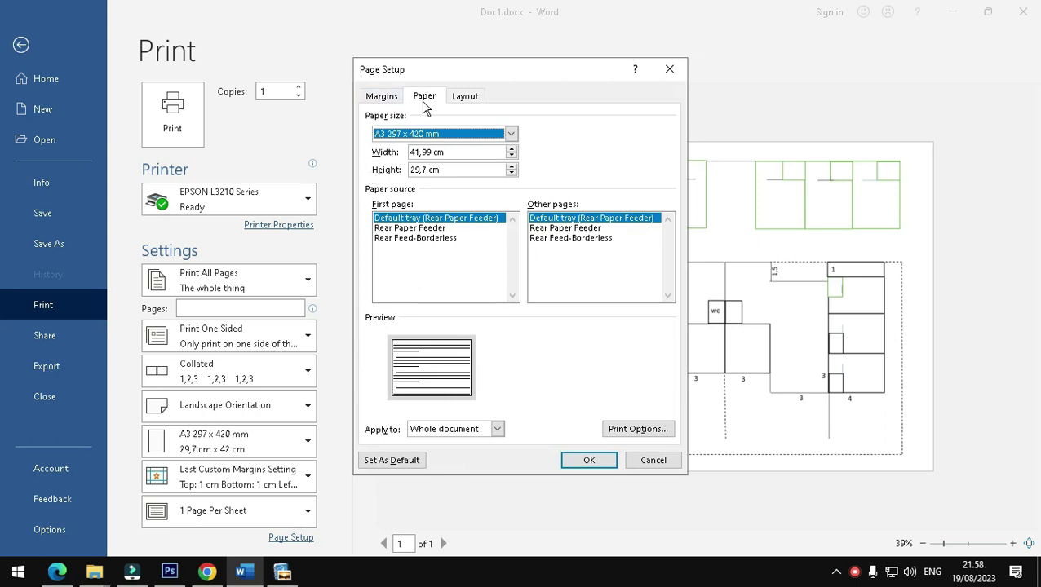
pyautogui.click(587, 461)
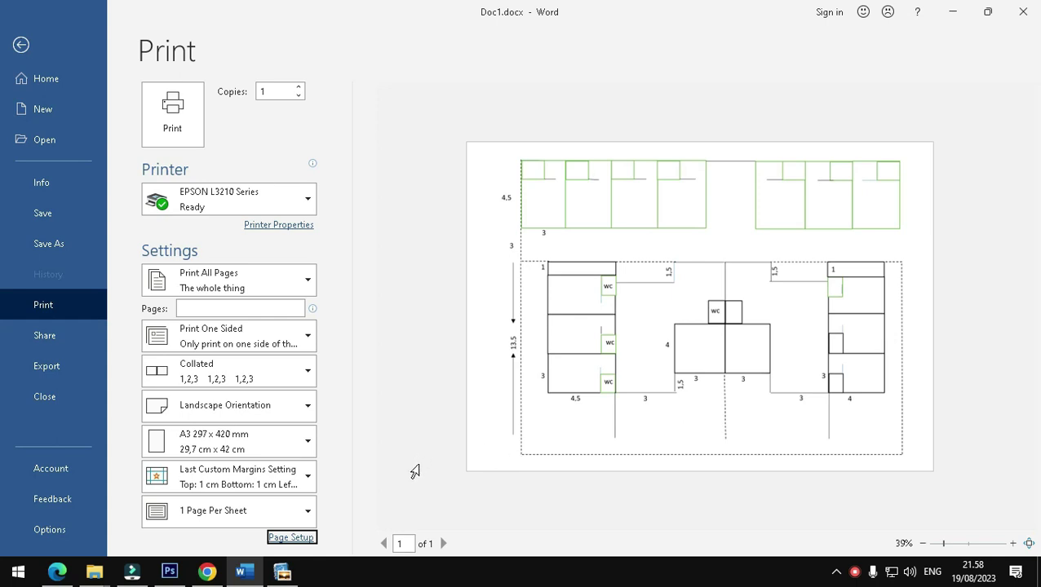
# Step: Scale the printout to A4 210 x 297 mm and print the floor plan
pyautogui.click(305, 512)
pyautogui.moveTo(228, 483)
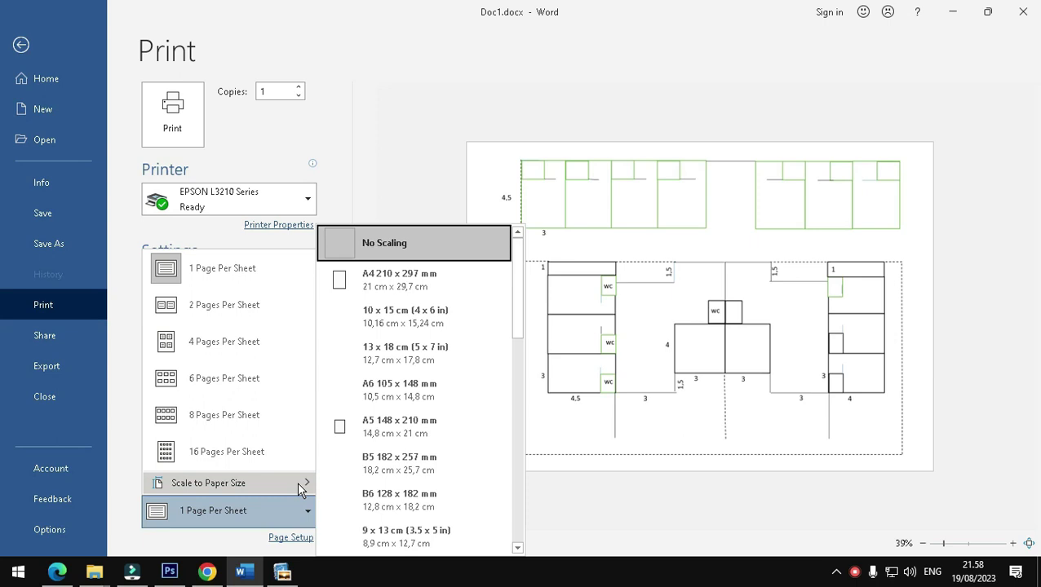
pyautogui.click(466, 286)
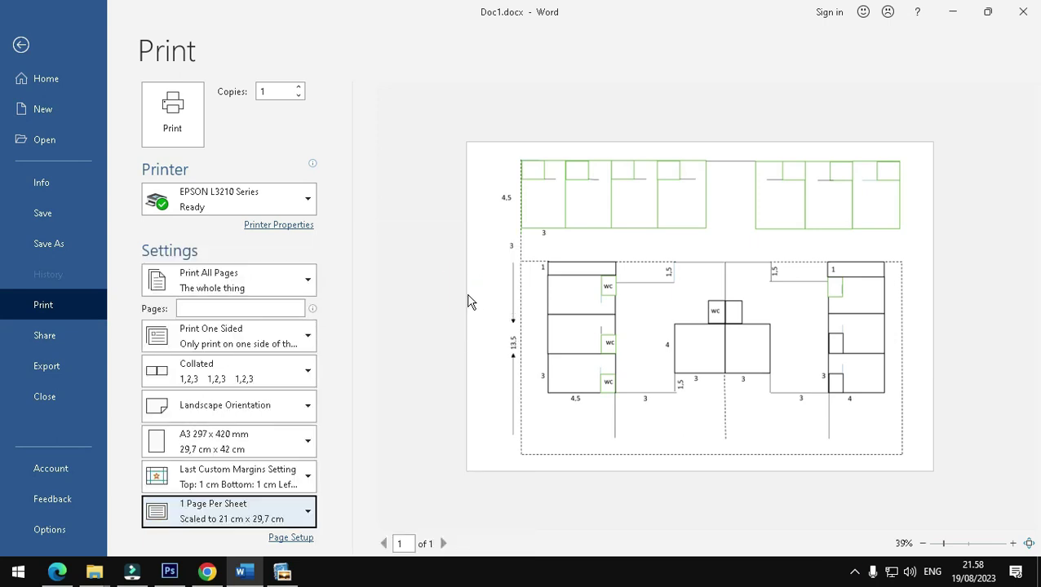
pyautogui.click(175, 126)
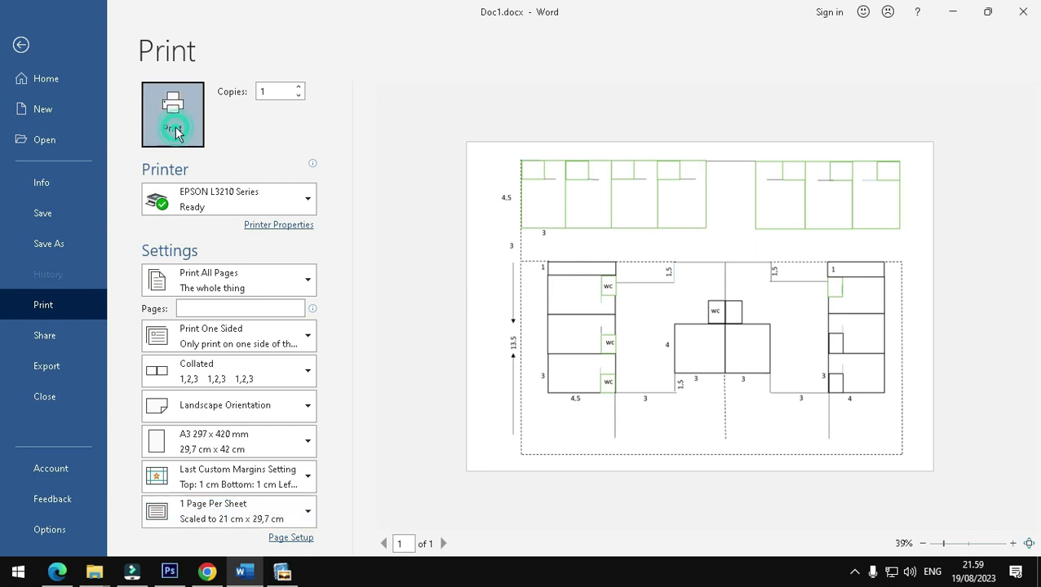